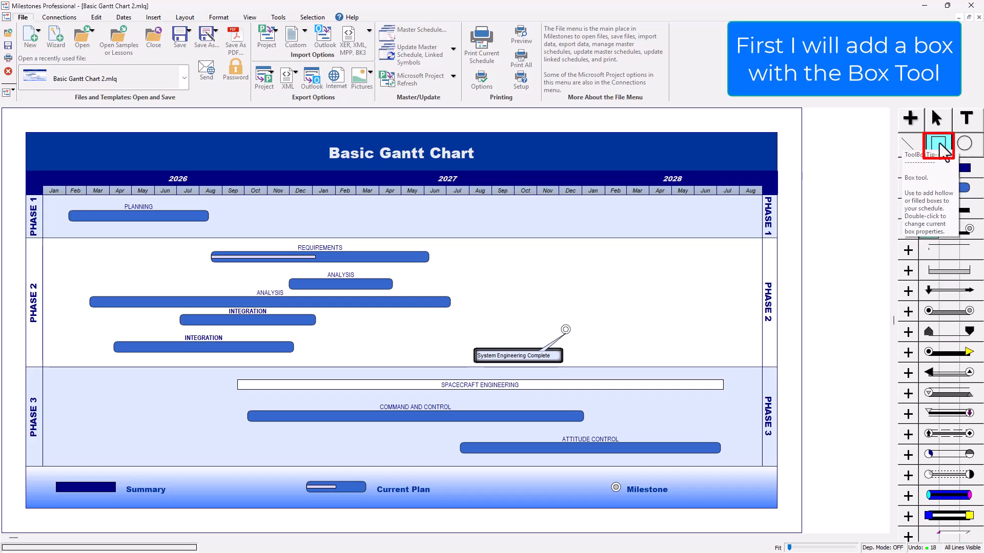
Step: Draw a box about 1349 wide and 1733 high in Phase 2, right of the Requirements bar, and leave its group assignment as none
{"action": "left_click", "coordinate": [941, 148]}
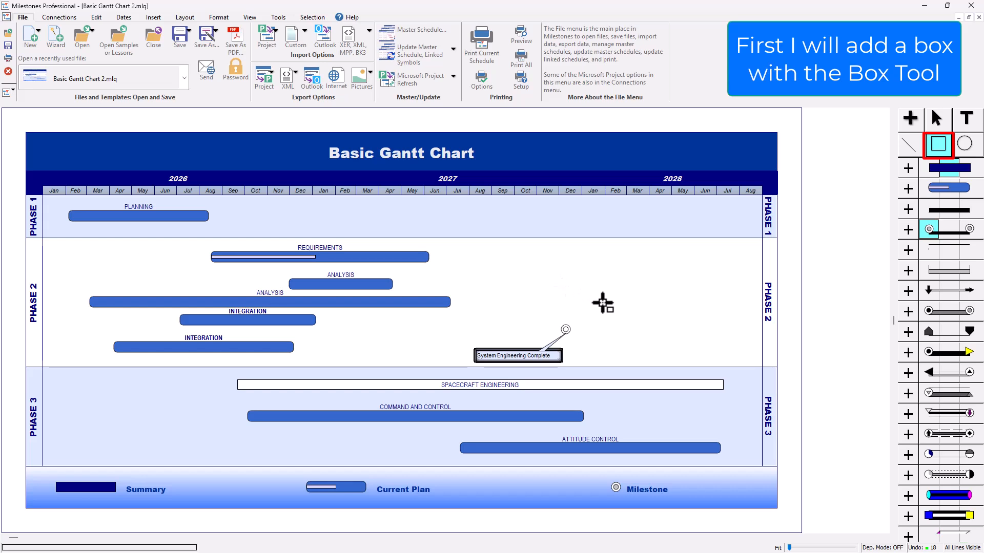
{"action": "left_click_drag", "start_coordinate": [665, 318], "coordinate": [558, 244]}
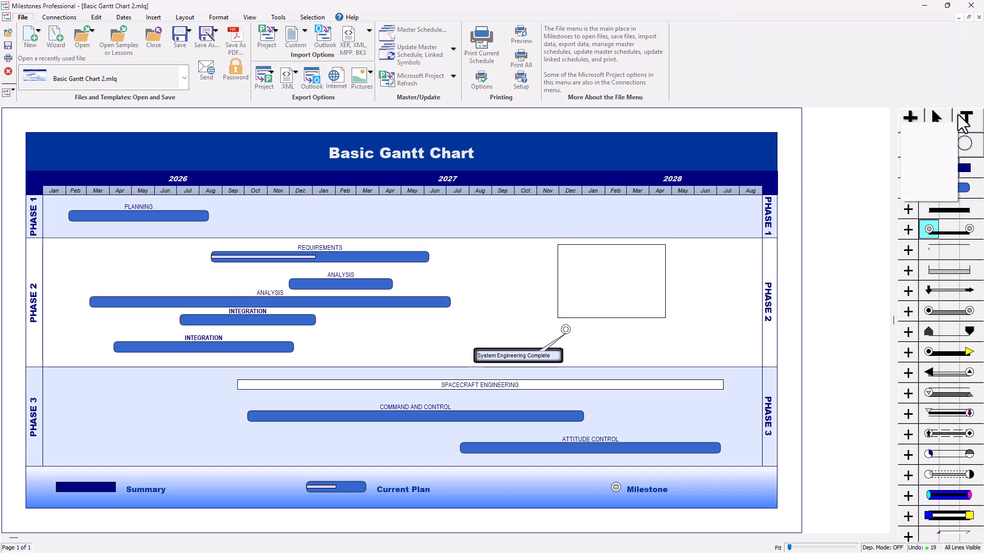
{"action": "left_click", "coordinate": [937, 119]}
{"action": "left_click", "coordinate": [620, 270]}
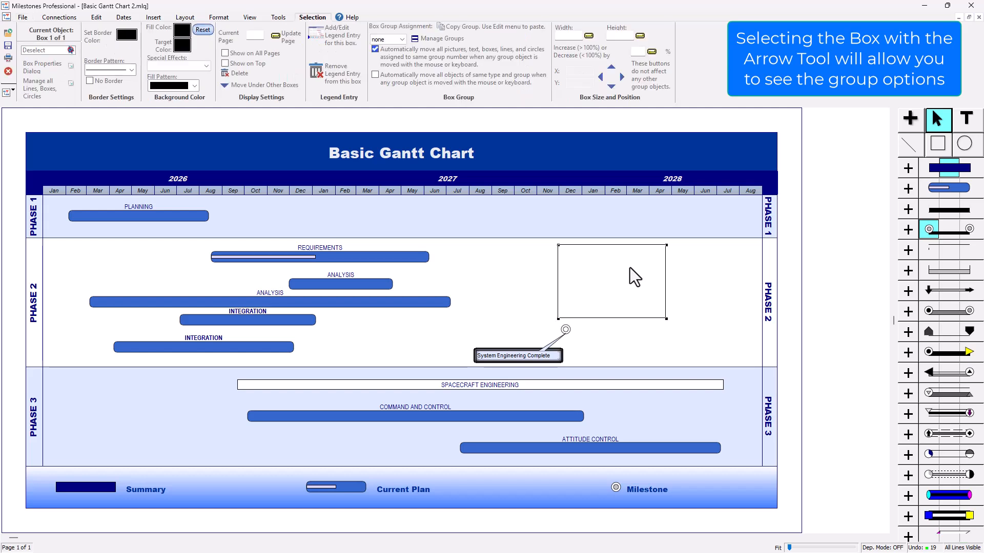
{"action": "left_click_drag", "start_coordinate": [619, 279], "coordinate": [604, 279]}
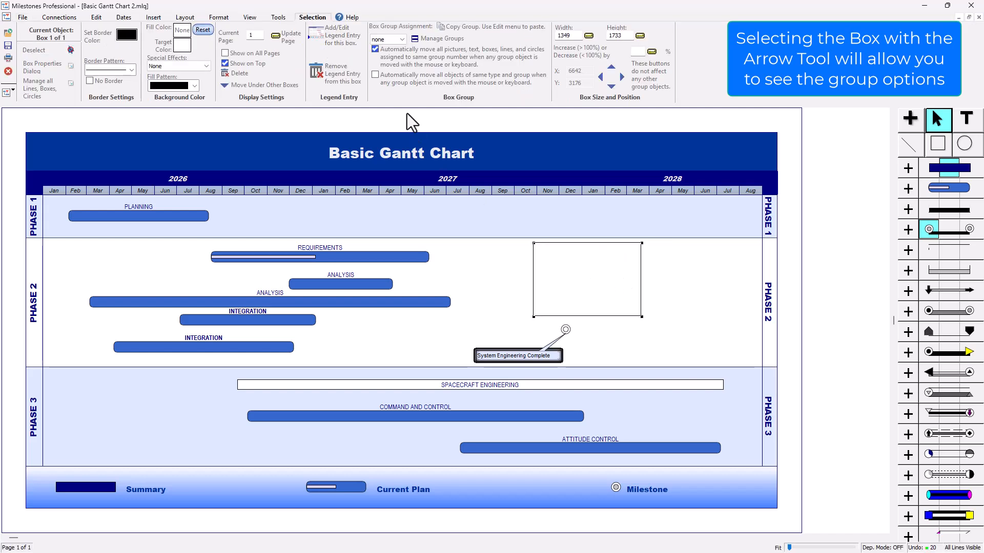
{"action": "left_click", "coordinate": [402, 40]}
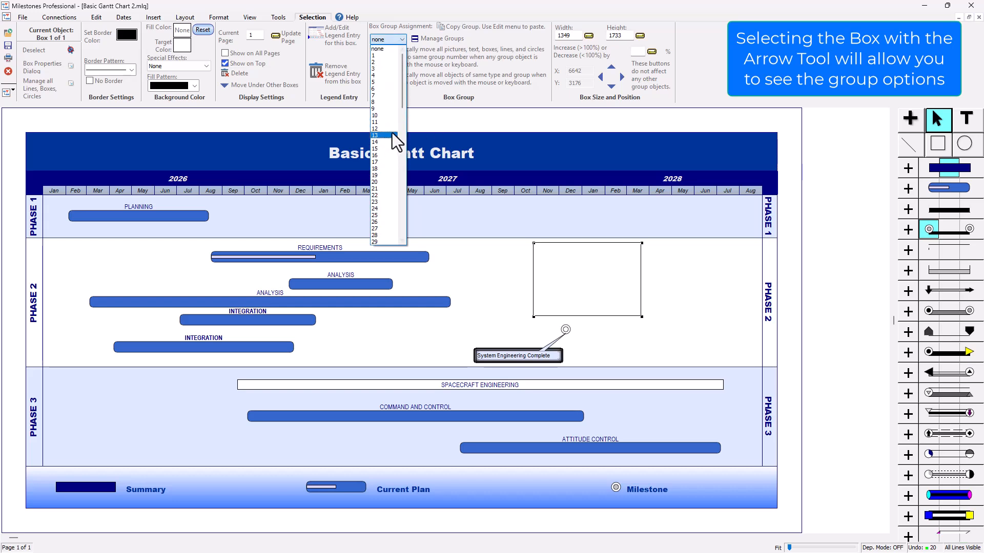
{"action": "left_click", "coordinate": [386, 49]}
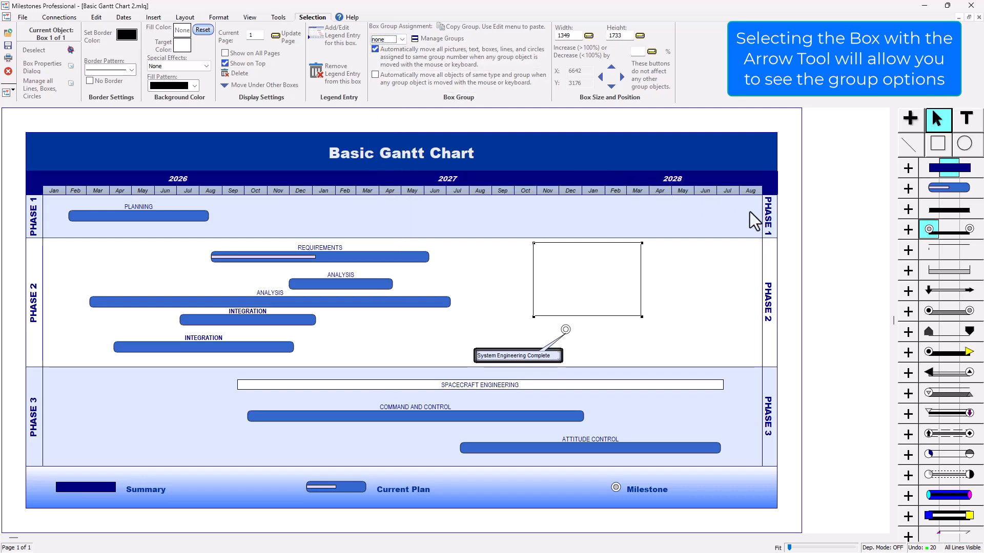
Step: Add the text "Freeform Text" inside the upper part of the box and leave its group assignment as none
{"action": "left_click", "coordinate": [968, 128]}
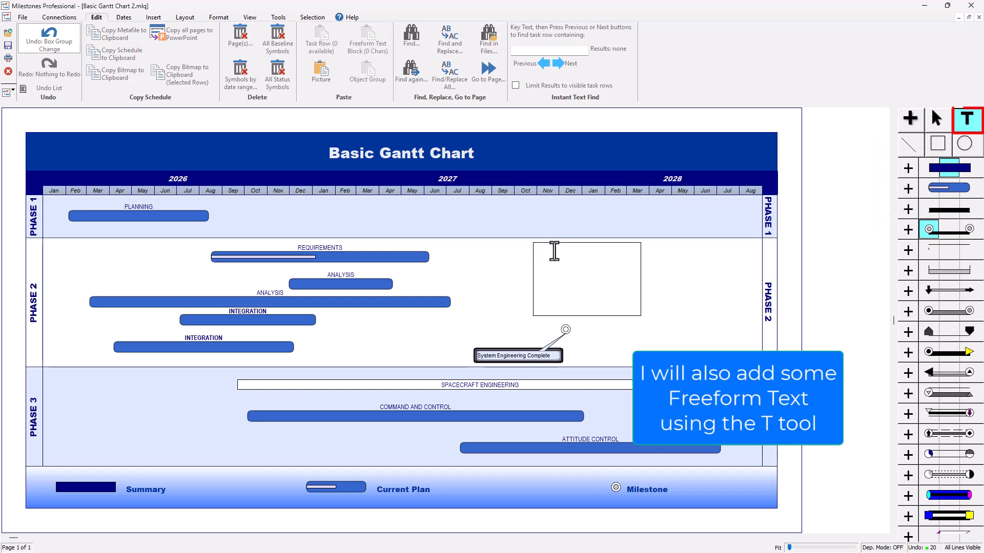
{"action": "left_click", "coordinate": [561, 251]}
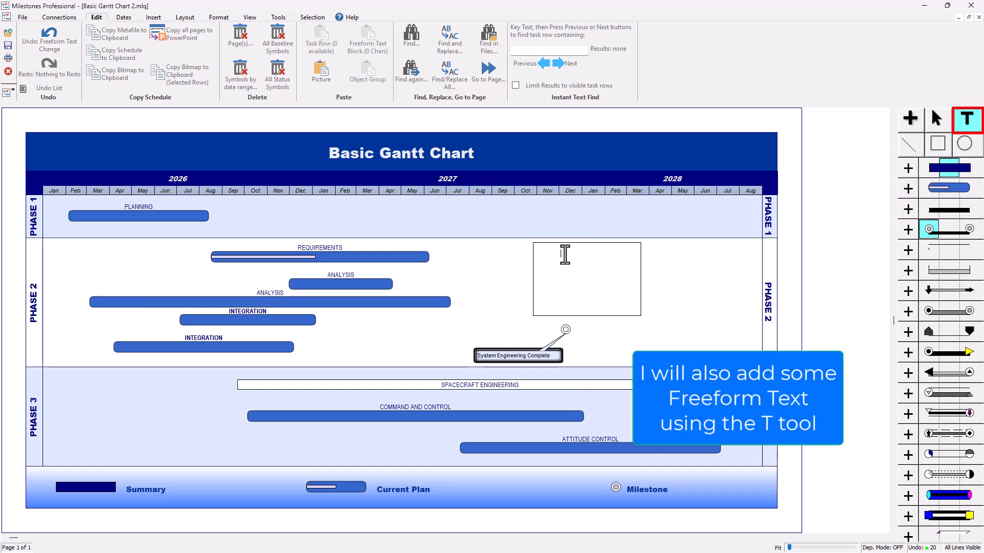
{"action": "type", "text": "Freeform Text"}
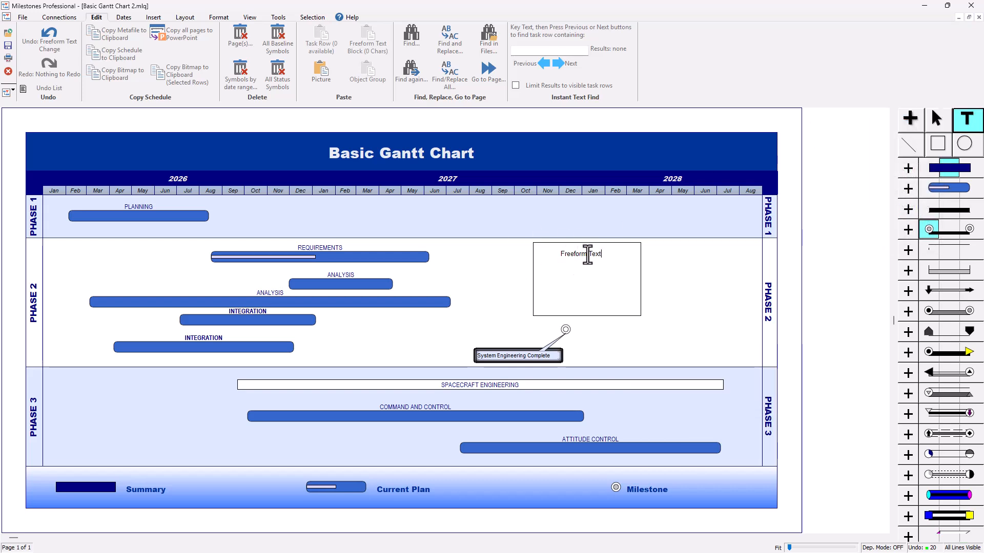
{"action": "left_click", "coordinate": [937, 117]}
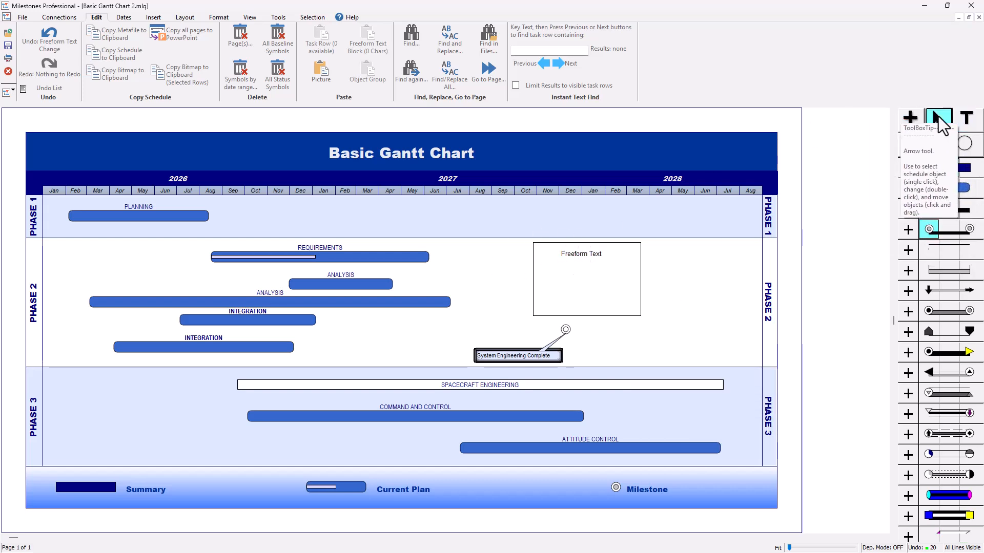
{"action": "left_click", "coordinate": [588, 252]}
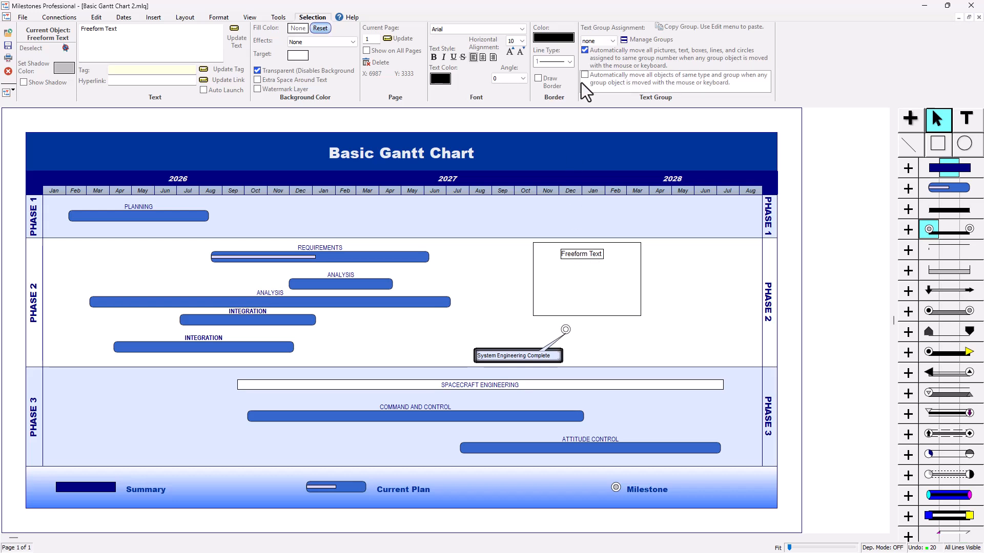
{"action": "left_click", "coordinate": [602, 41]}
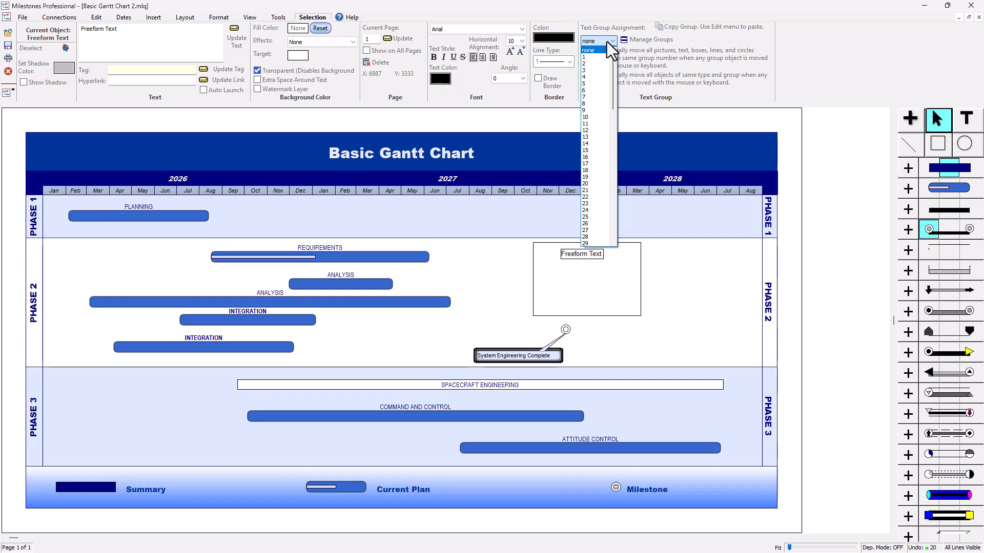
{"action": "left_click", "coordinate": [606, 41]}
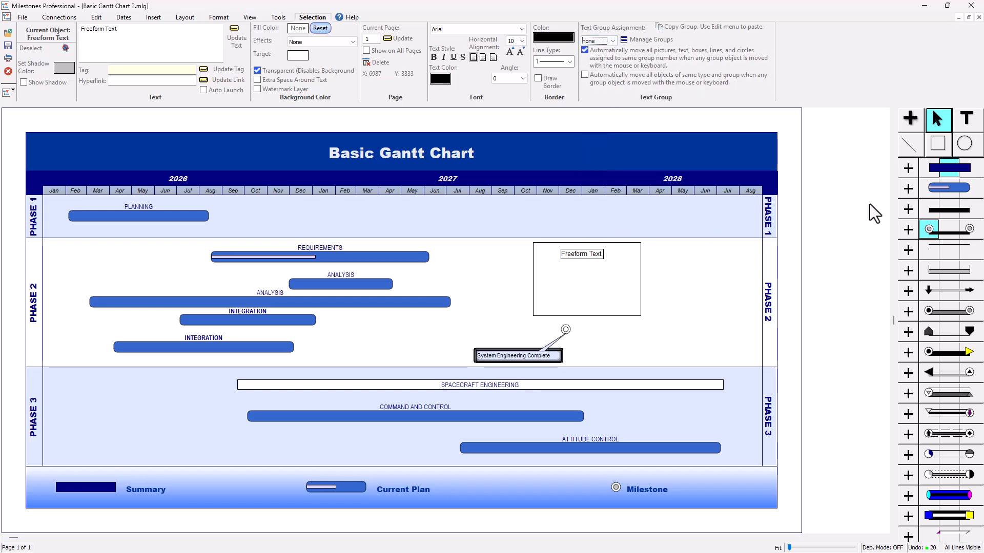
Step: Draw a small box about 294 wide and 518 high below the freeform text and remove its border
{"action": "left_click", "coordinate": [965, 149]}
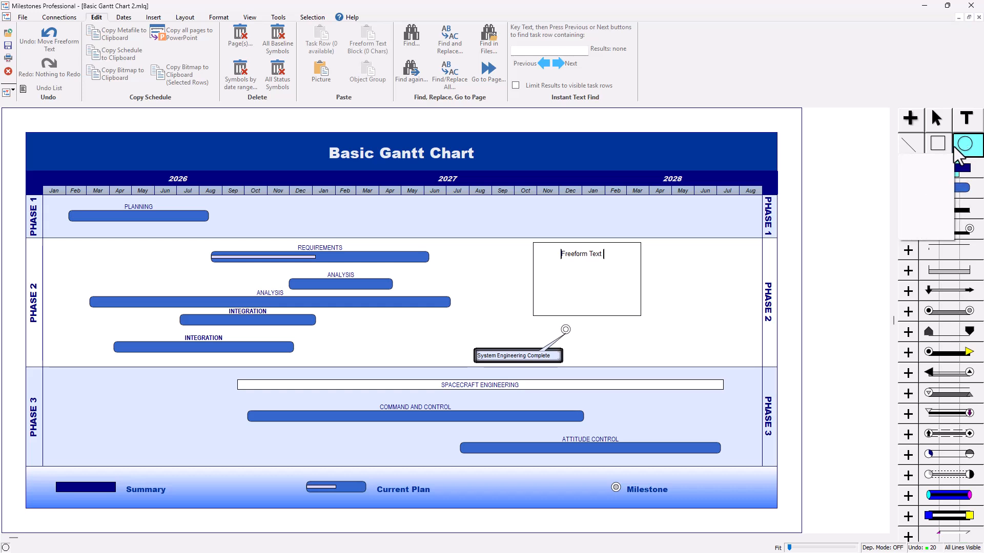
{"action": "left_click", "coordinate": [935, 146]}
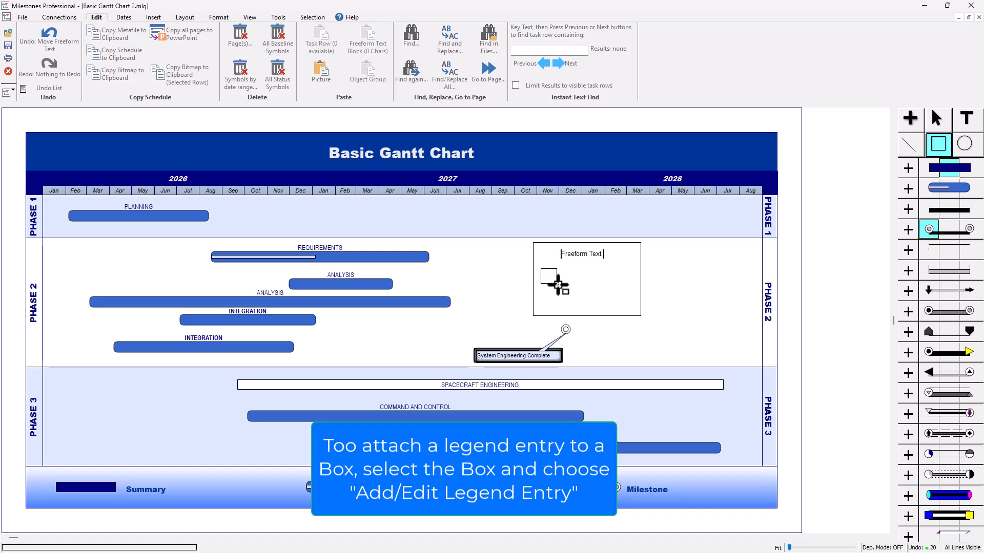
{"action": "left_click_drag", "start_coordinate": [564, 291], "coordinate": [541, 269]}
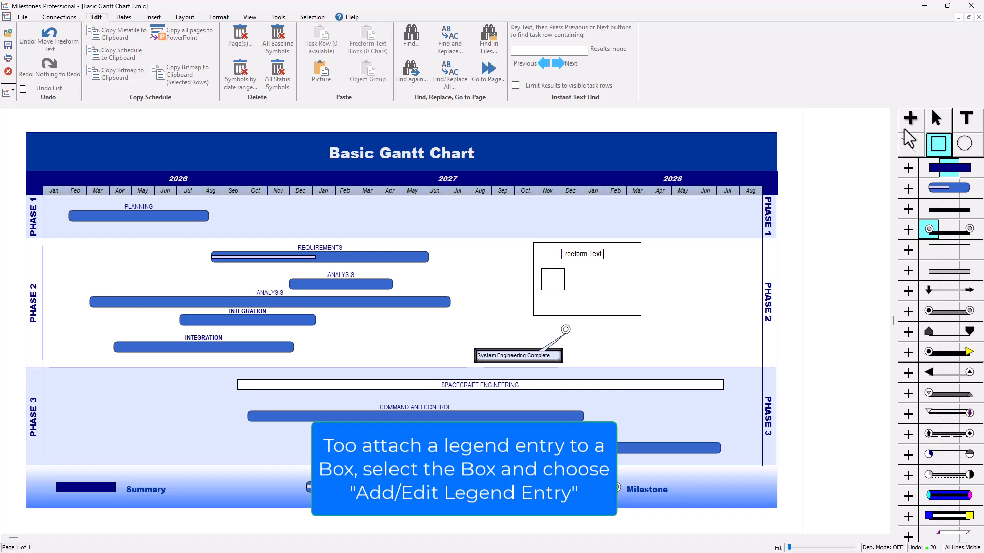
{"action": "left_click", "coordinate": [938, 124]}
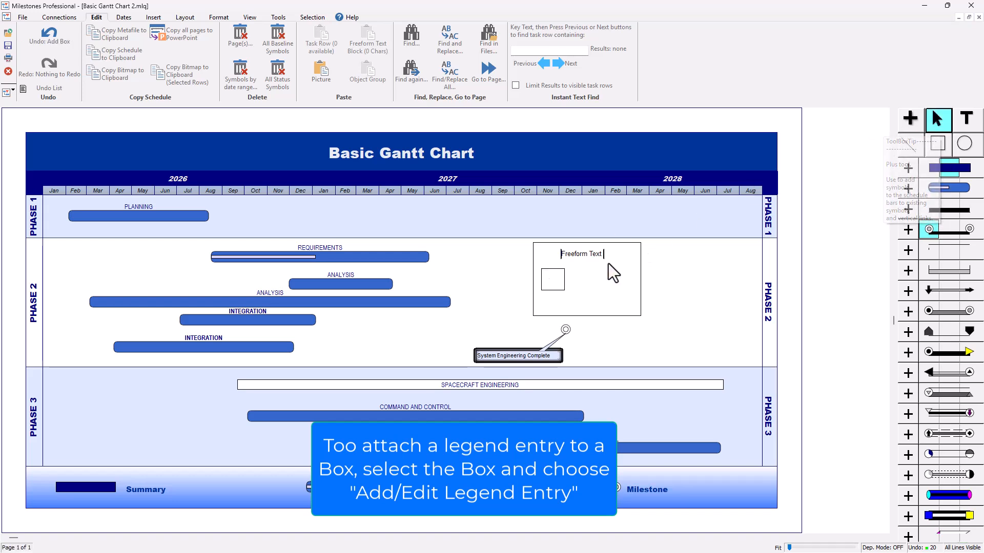
{"action": "left_click", "coordinate": [559, 283]}
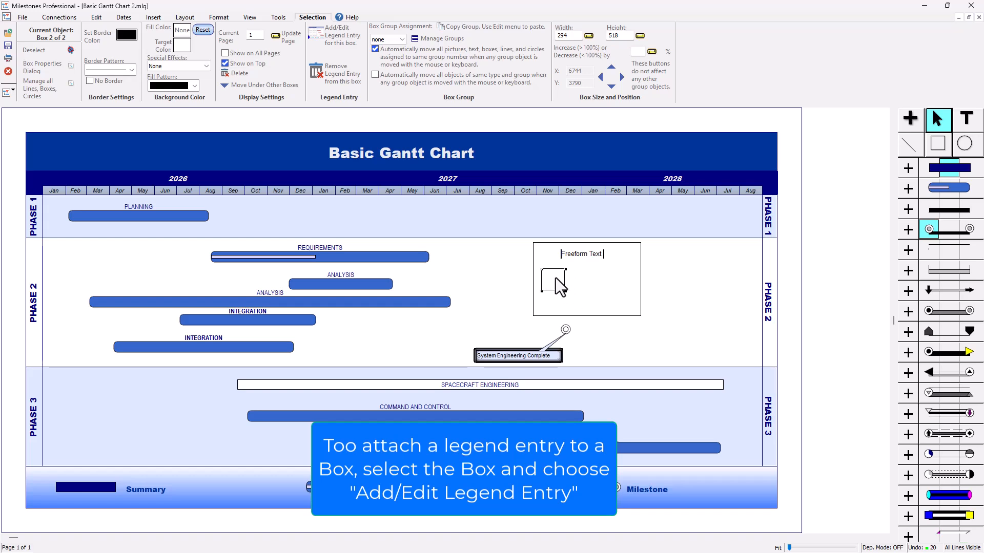
{"action": "left_click", "coordinate": [131, 69]}
{"action": "left_click", "coordinate": [94, 83]}
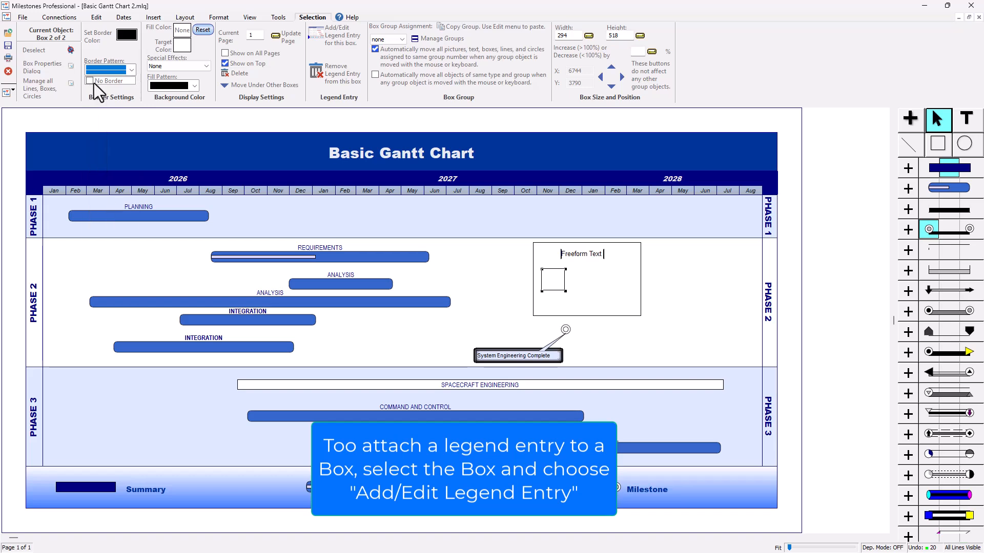
{"action": "left_click", "coordinate": [93, 82]}
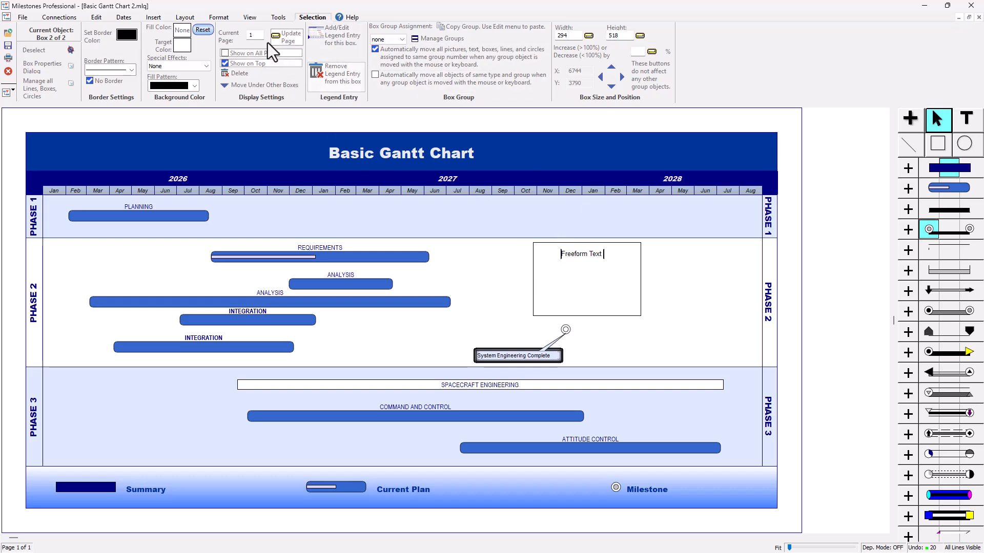
Step: Attach a legend entry "Test Example" to the small box, using bar style 2 with the text shown under the symbols
{"action": "left_click", "coordinate": [358, 39]}
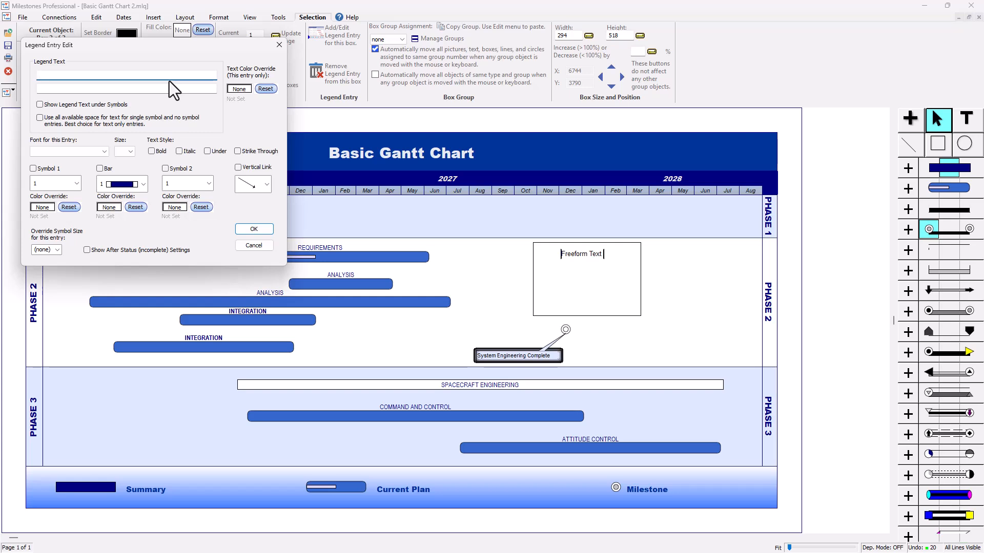
{"action": "type", "text": "Test Example"}
{"action": "left_click", "coordinate": [138, 183]}
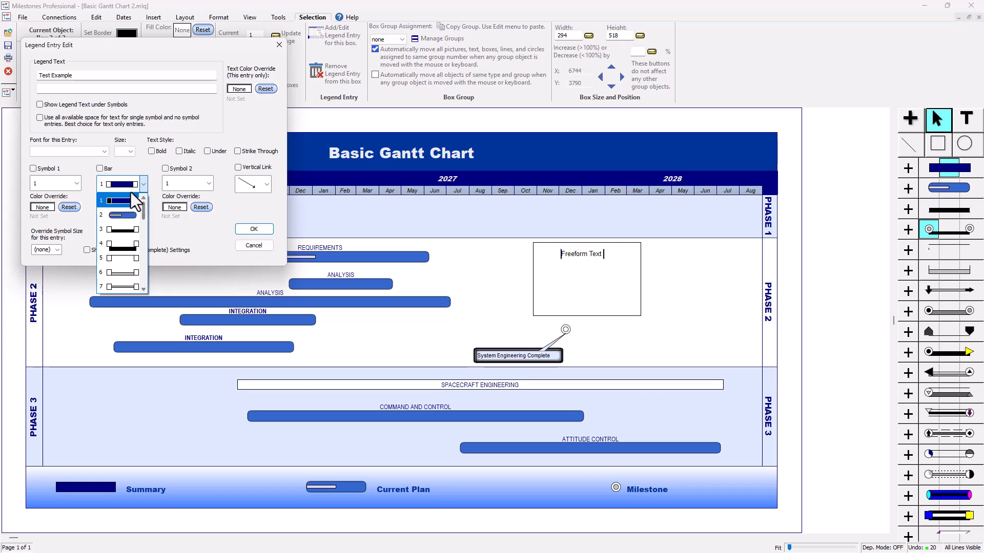
{"action": "left_click", "coordinate": [120, 215]}
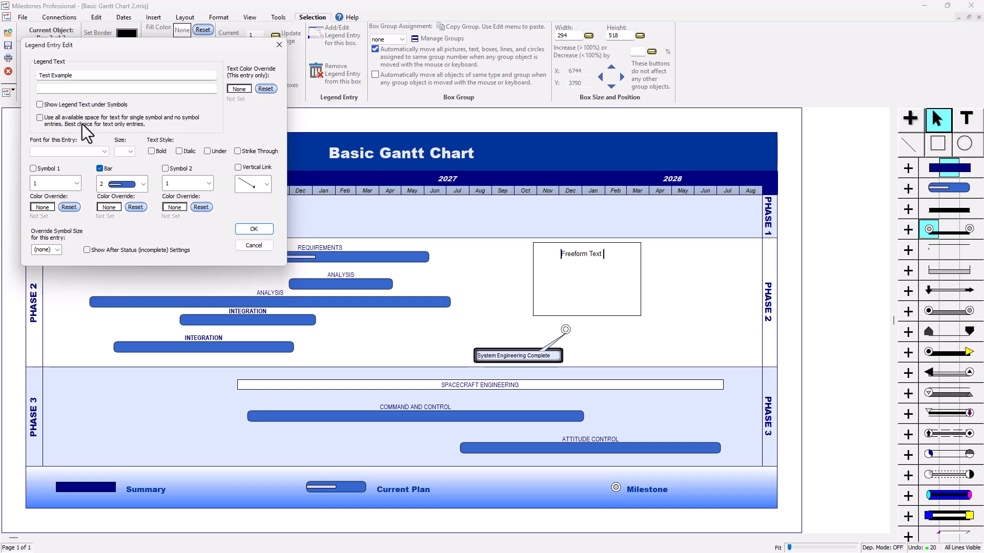
{"action": "left_click", "coordinate": [56, 108]}
{"action": "left_click", "coordinate": [260, 233]}
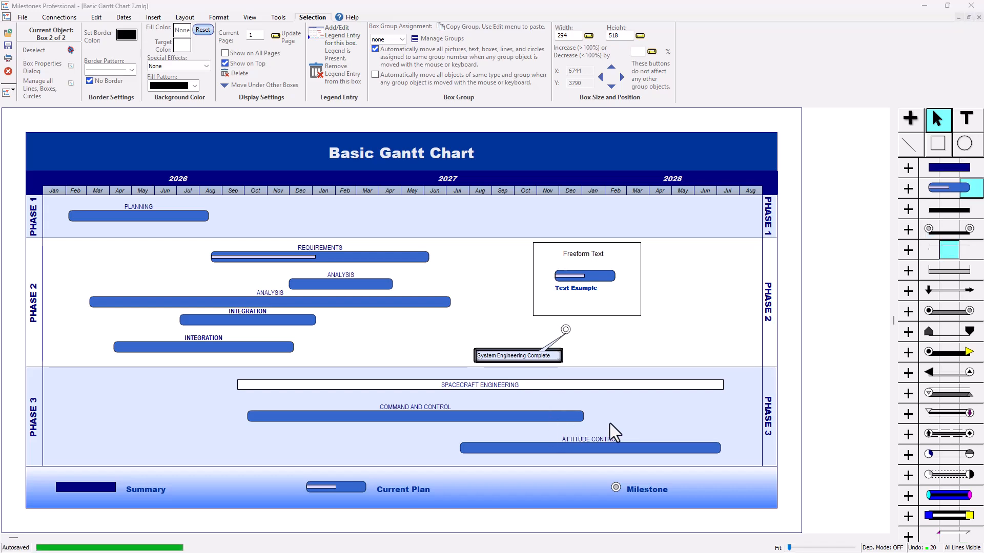
Step: Insert the picture shuttle.bmp below the legend entry, near the lower edge of the large box
{"action": "left_click", "coordinate": [151, 17]}
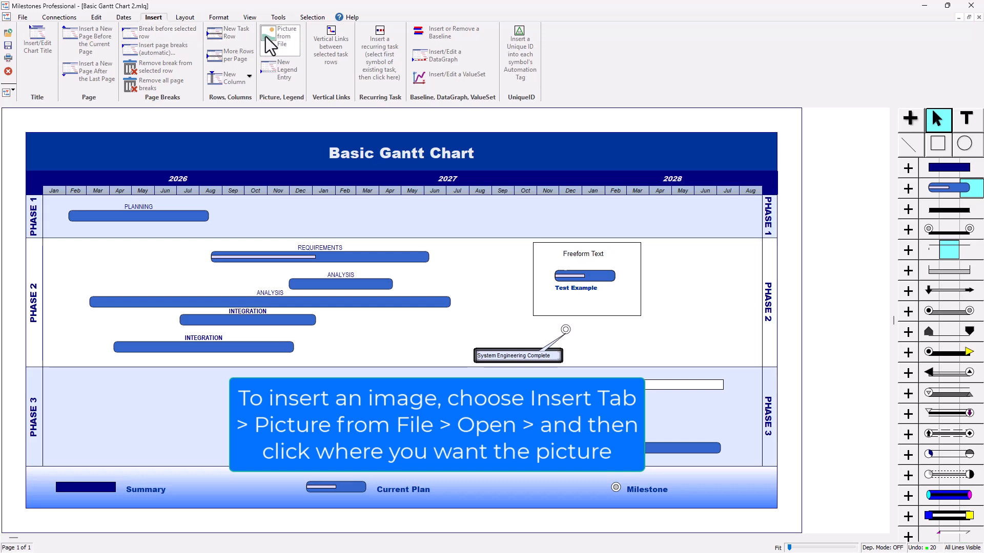
{"action": "left_click", "coordinate": [294, 41]}
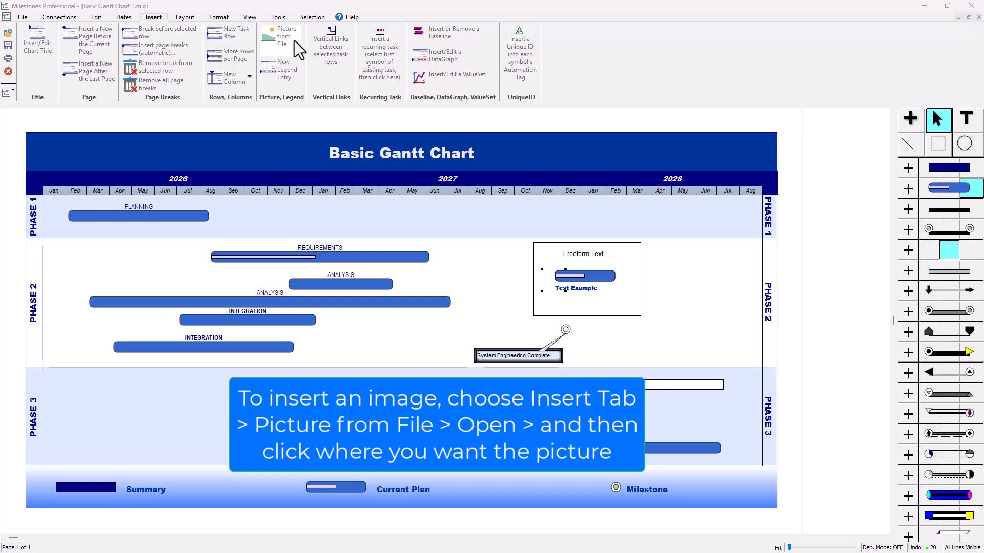
{"action": "left_click", "coordinate": [132, 102]}
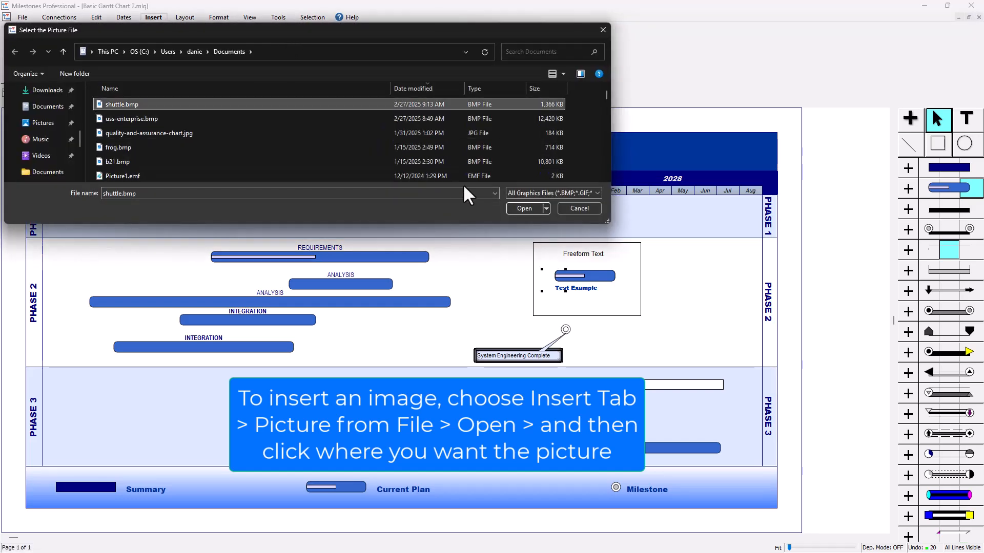
{"action": "left_click", "coordinate": [528, 208]}
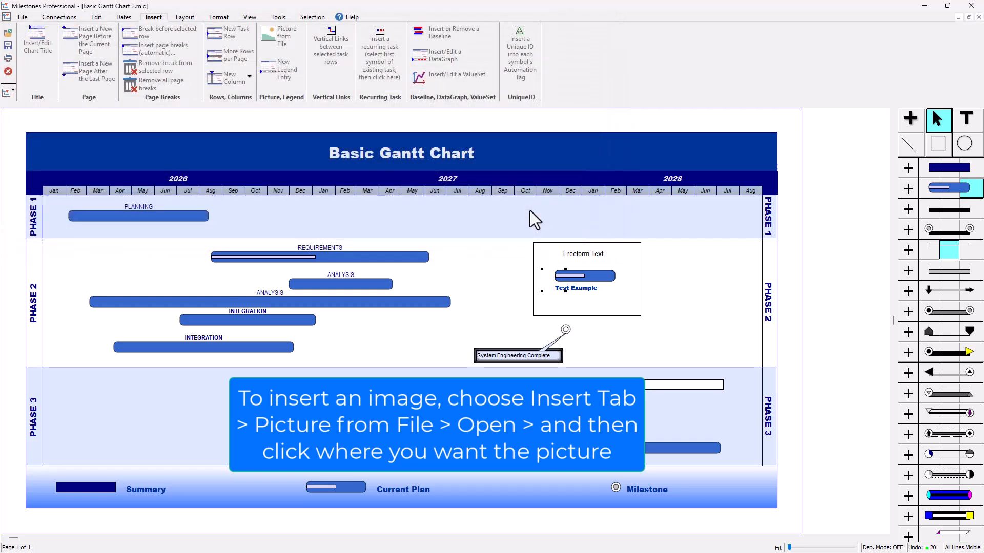
{"action": "left_click", "coordinate": [567, 308]}
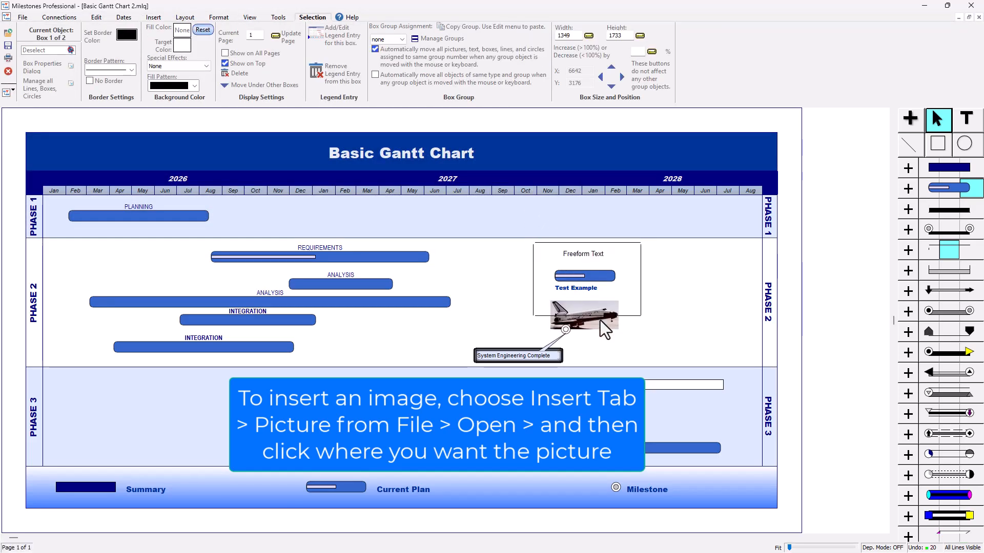
Step: Set the shuttle picture to show on top and on top of boxes
{"action": "left_click", "coordinate": [607, 323]}
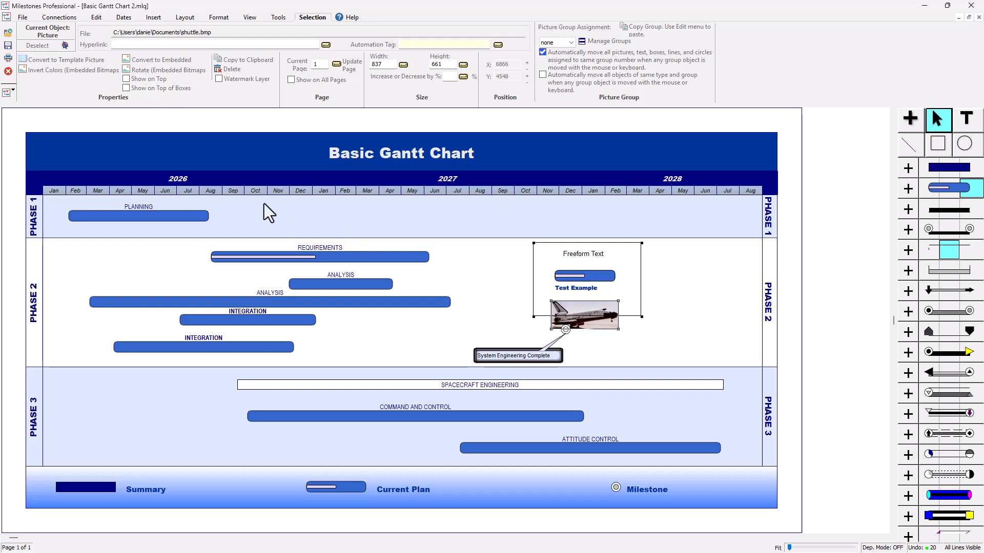
{"action": "left_click", "coordinate": [151, 79]}
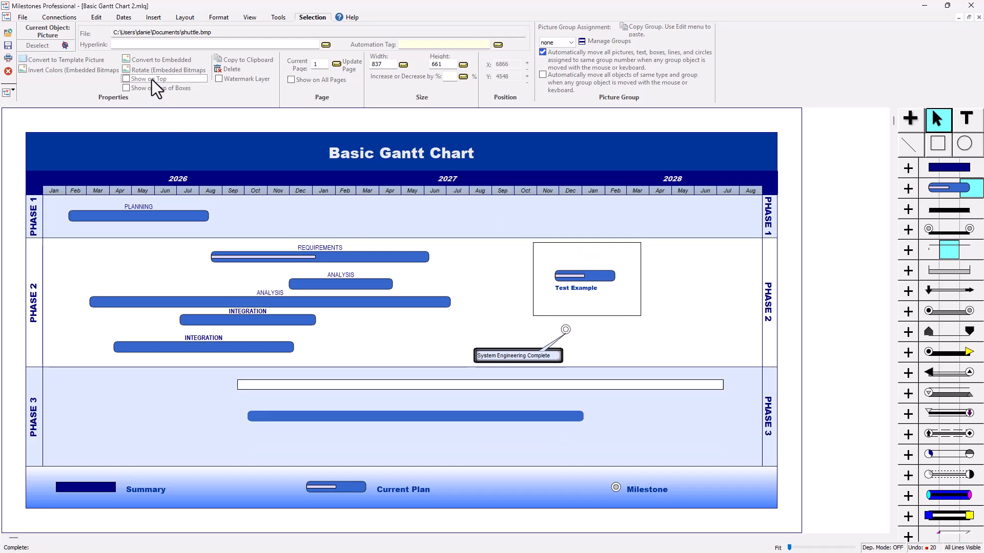
{"action": "left_click", "coordinate": [151, 88]}
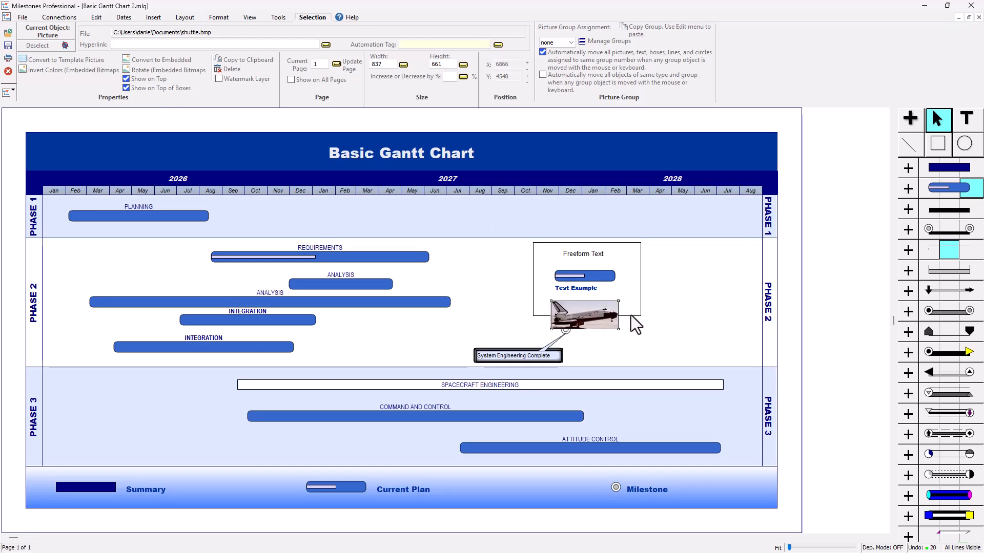
Step: Enlarge the large box upward to about 1406 wide and 2202 high, and move the freeform text up near its top edge
{"action": "left_click", "coordinate": [634, 244]}
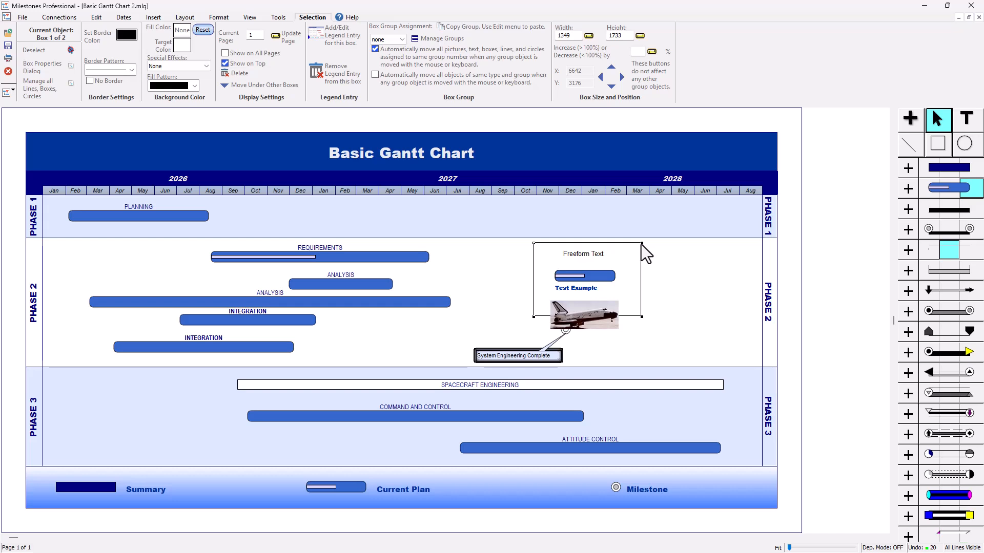
{"action": "left_click_drag", "start_coordinate": [644, 244], "coordinate": [645, 224]}
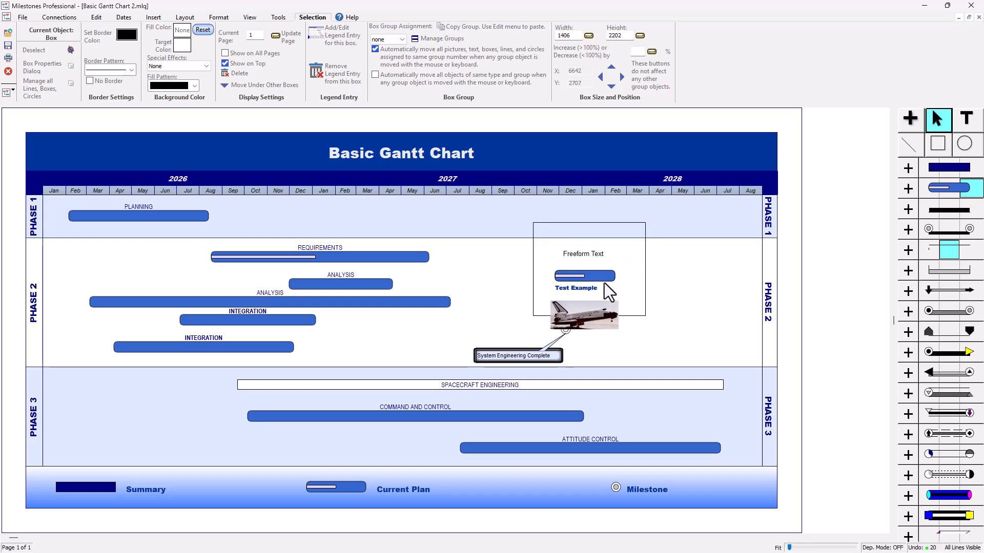
{"action": "left_click", "coordinate": [590, 253]}
{"action": "left_click_drag", "start_coordinate": [590, 253], "coordinate": [599, 243]}
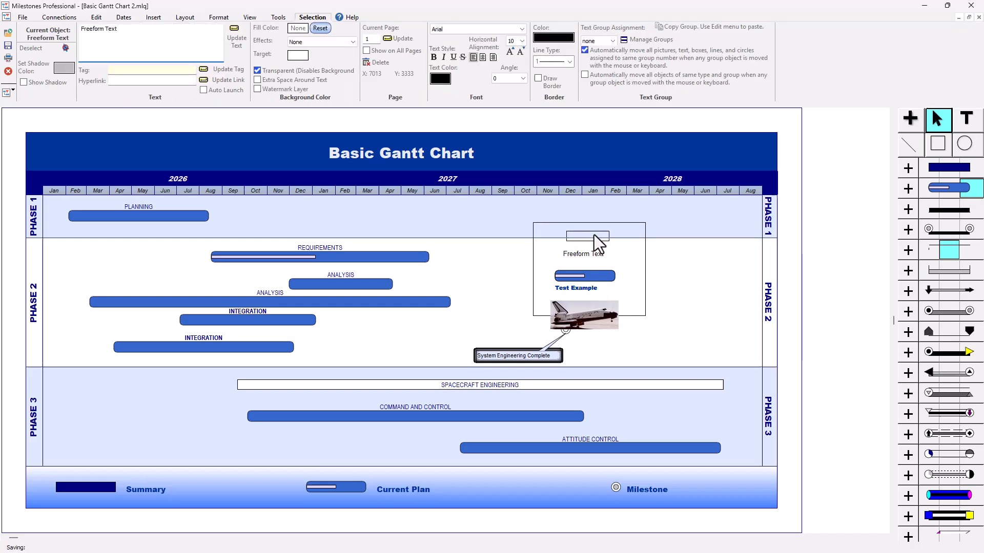
Step: Move the legend entry and the shuttle picture up inside the large box, below the freeform text, and redraw the screen
{"action": "left_click", "coordinate": [594, 277]}
{"action": "left_click", "coordinate": [555, 278]}
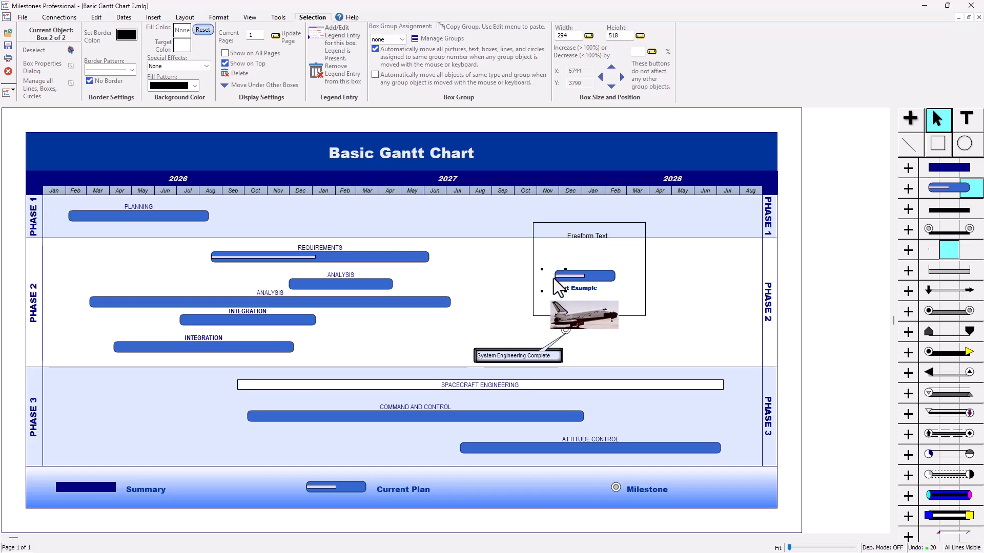
{"action": "left_click_drag", "start_coordinate": [553, 278], "coordinate": [561, 259]}
{"action": "left_click_drag", "start_coordinate": [591, 314], "coordinate": [592, 291]}
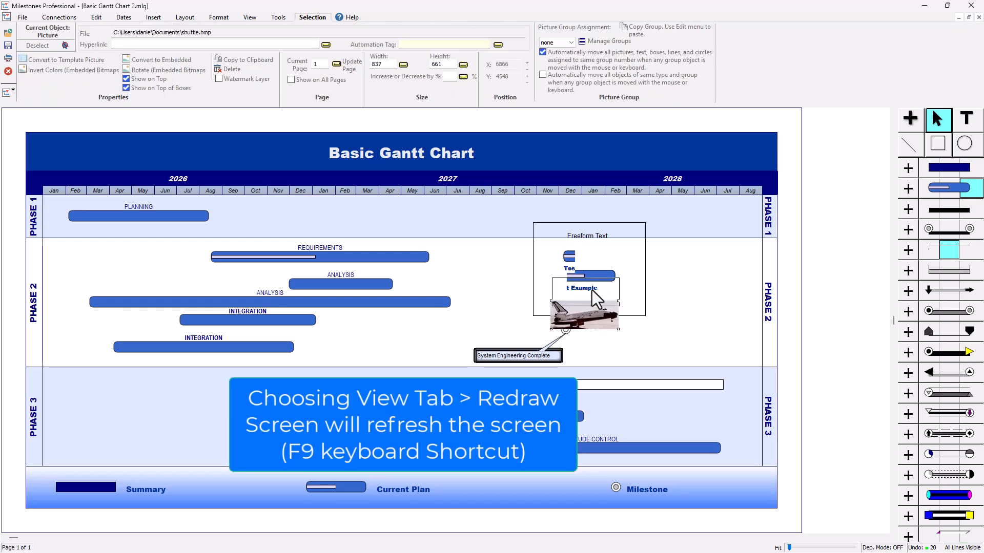
{"action": "left_click", "coordinate": [248, 17]}
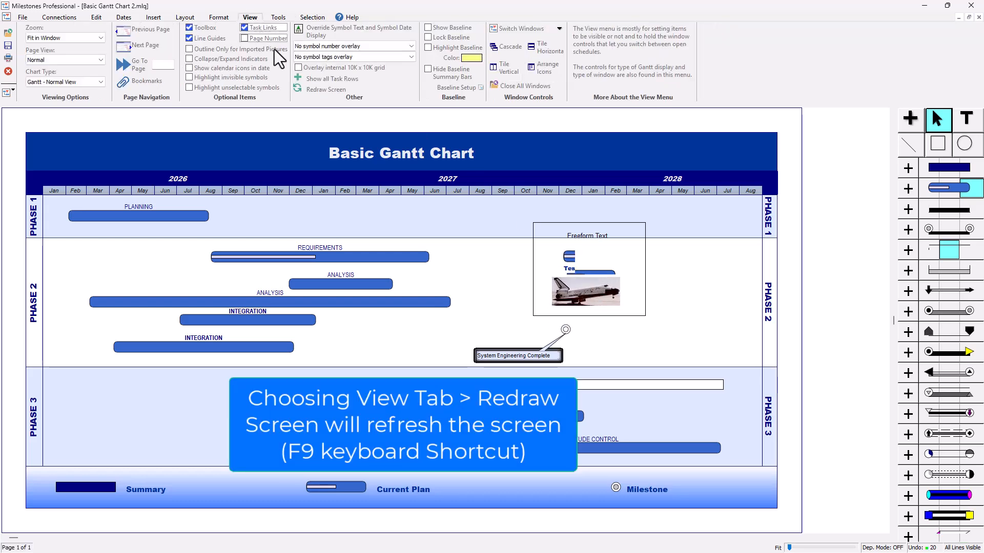
{"action": "left_click", "coordinate": [326, 92]}
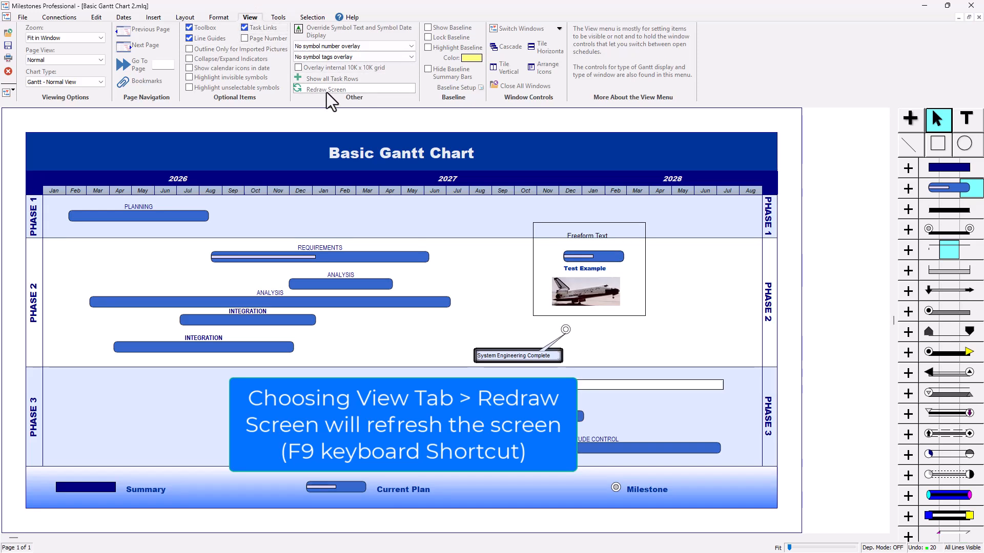
Step: Fill the large box with Sky Blue and shift it very slightly upward around its contents
{"action": "left_click", "coordinate": [542, 247]}
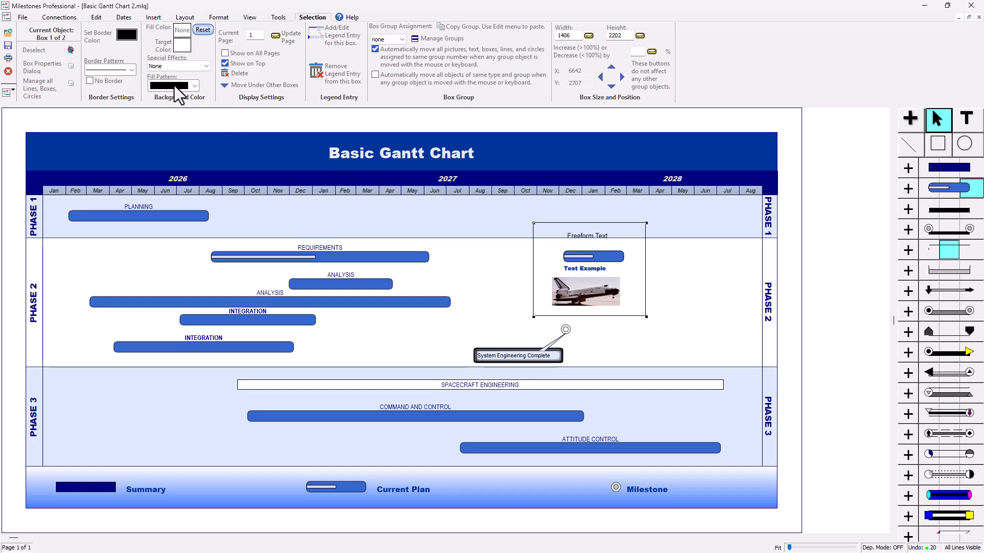
{"action": "left_click", "coordinate": [182, 33]}
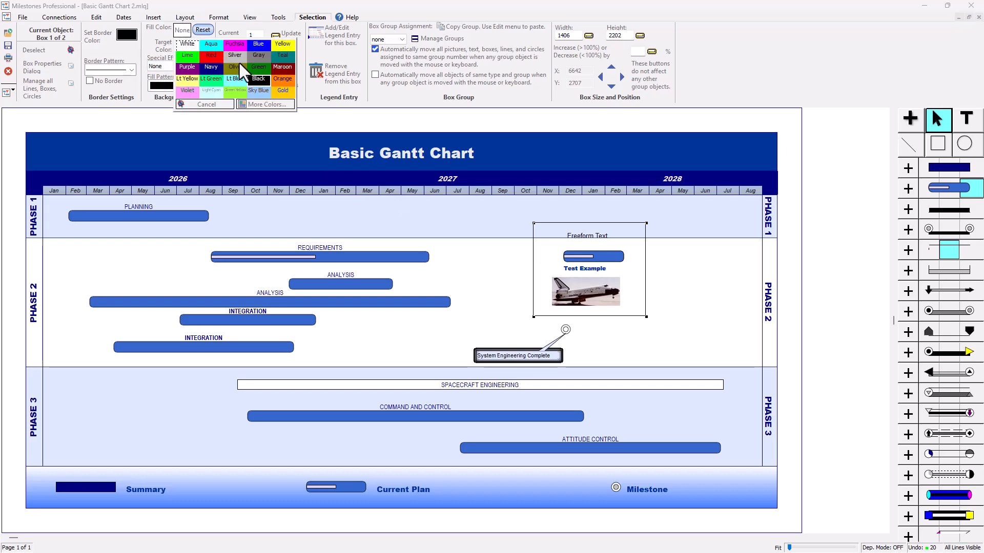
{"action": "left_click", "coordinate": [259, 90]}
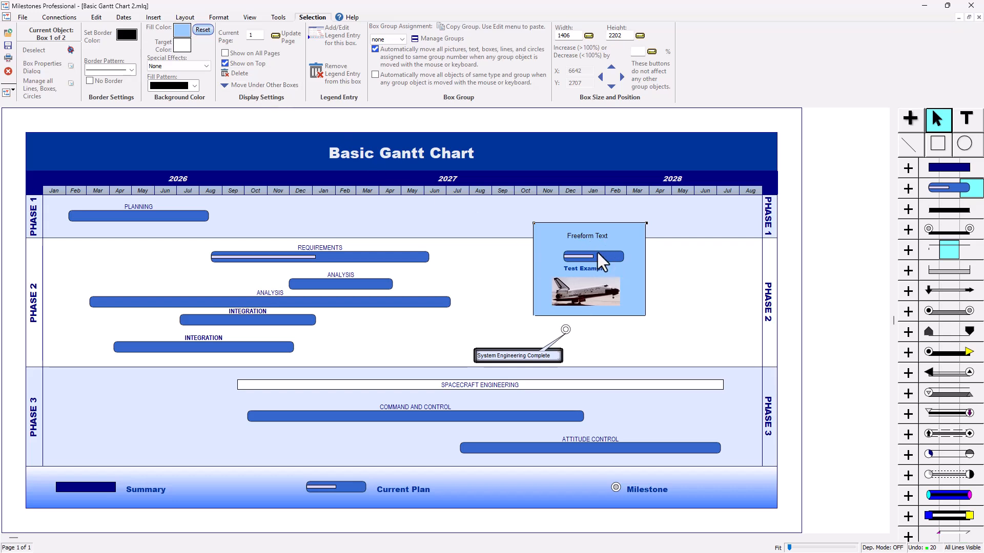
{"action": "left_click_drag", "start_coordinate": [634, 233], "coordinate": [622, 236]}
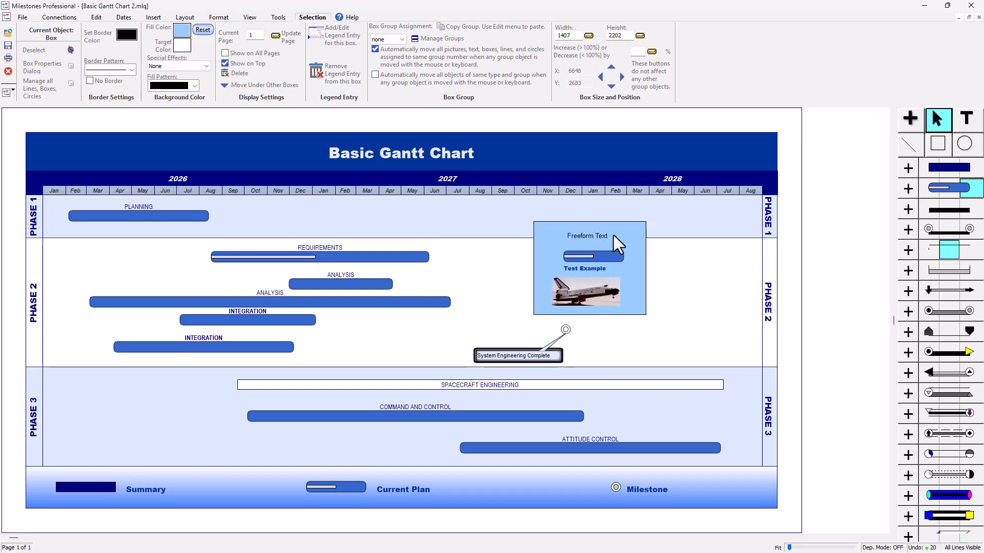
Step: Assign the freeform text at the top of the blue box to group 1
{"action": "left_click", "coordinate": [586, 236]}
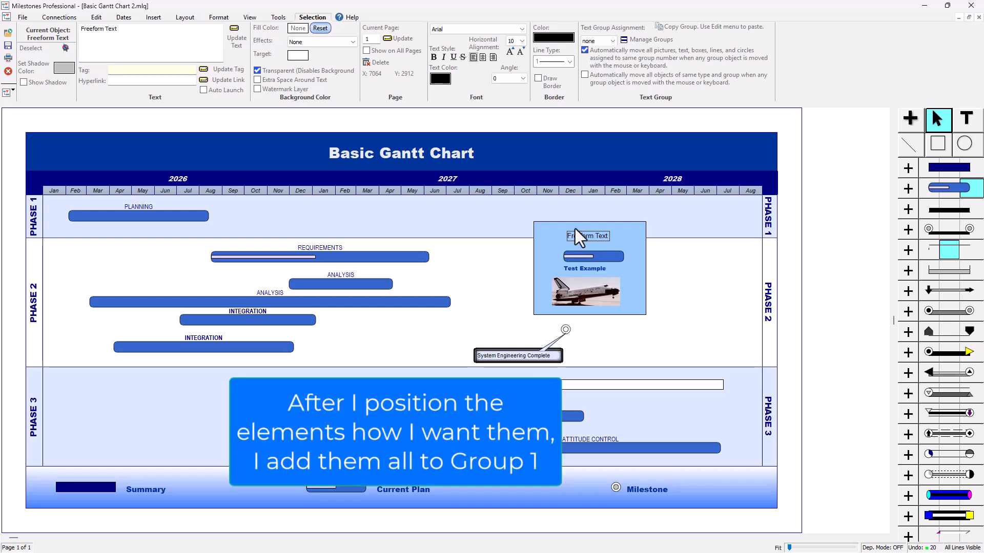
{"action": "left_click", "coordinate": [607, 39]}
{"action": "left_click", "coordinate": [603, 58]}
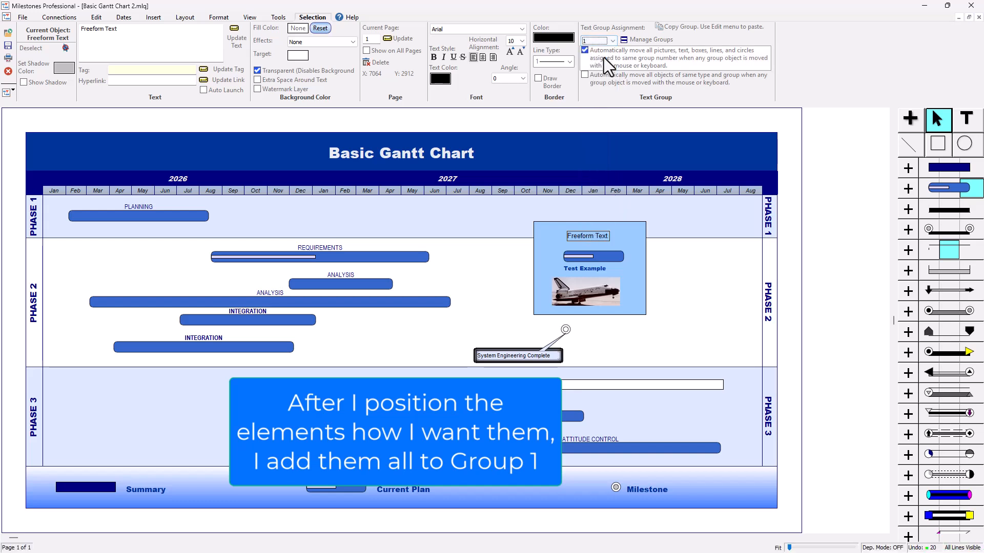